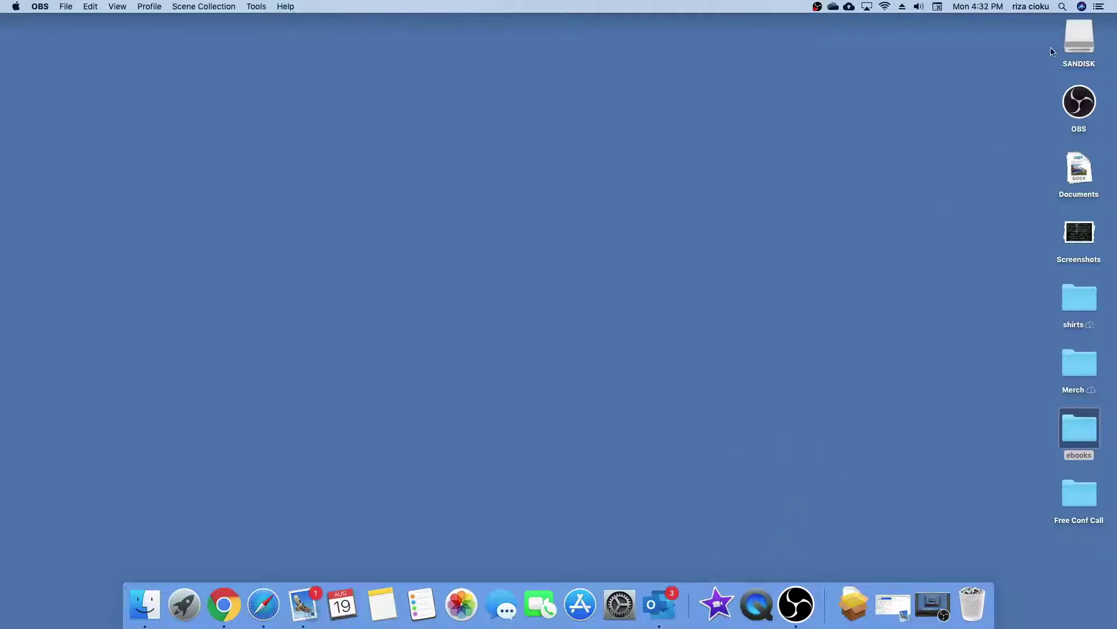
# - Launch QuickTime Player from a Spotlight search for 'quicktime' and dismiss its Open dialog
pyautogui.click(1063, 7)
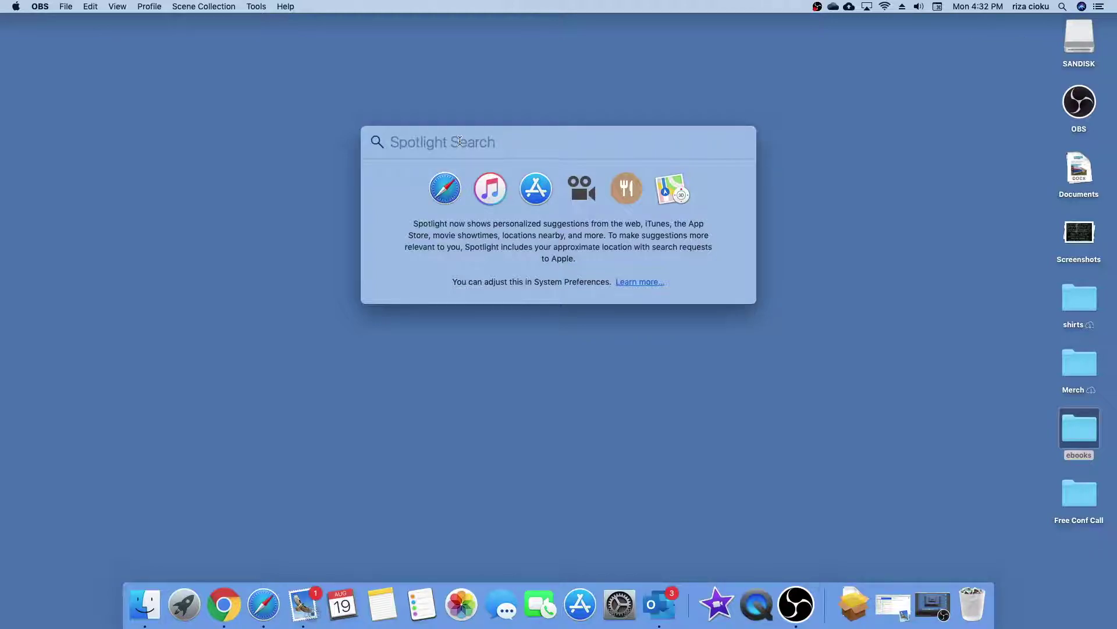
pyautogui.write('quicktime')
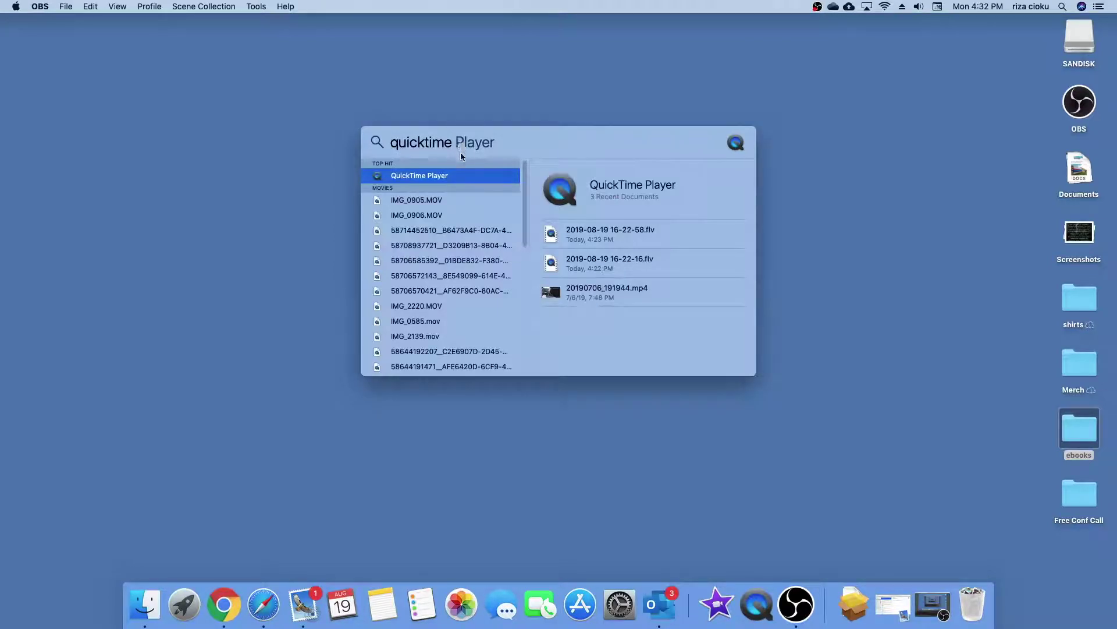
pyautogui.click(457, 176)
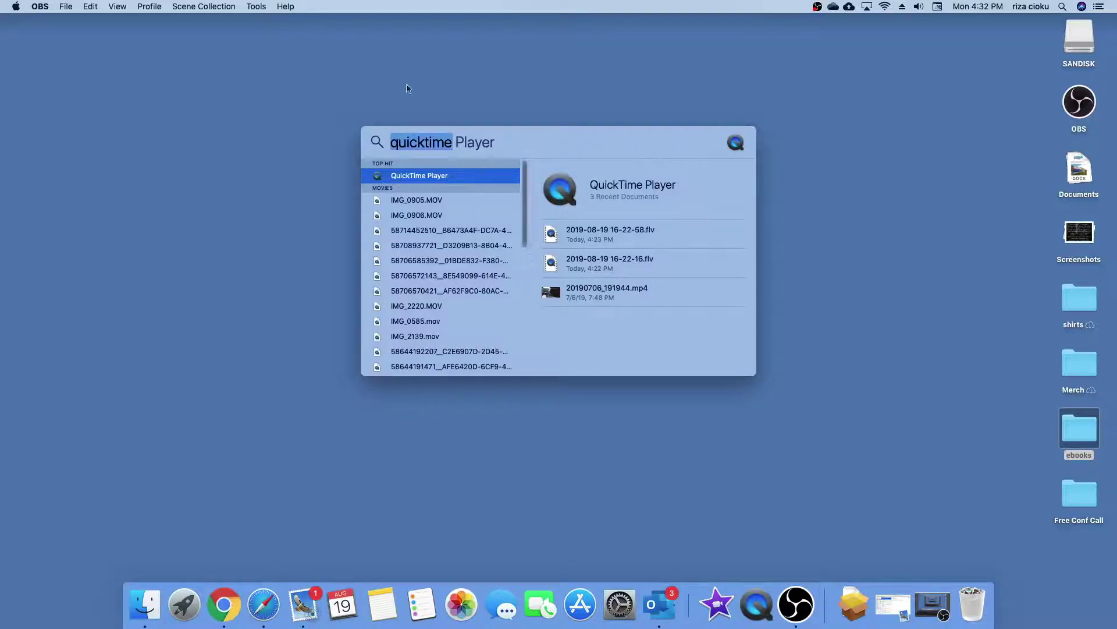
pyautogui.click(399, 176)
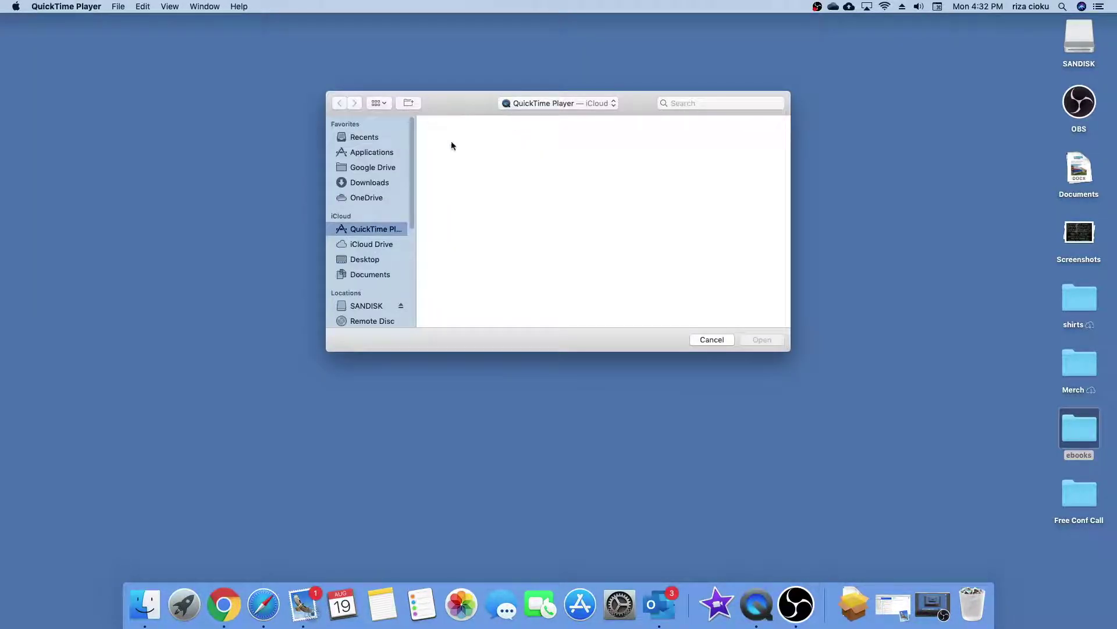
pyautogui.click(711, 340)
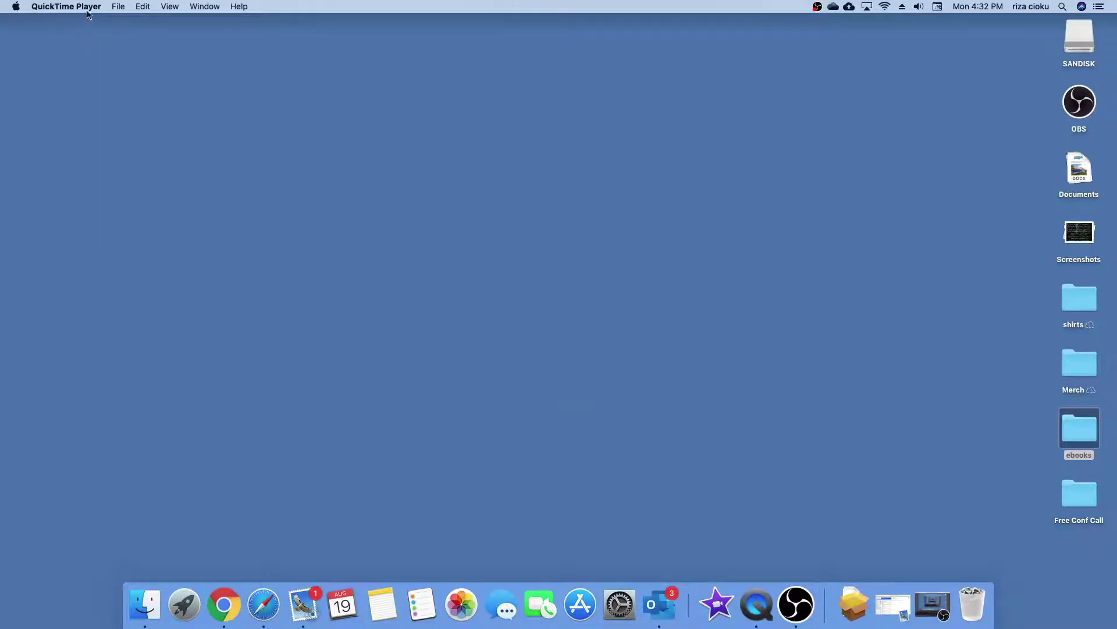
# - Start a new screen recording from the File menu
pyautogui.click(89, 7)
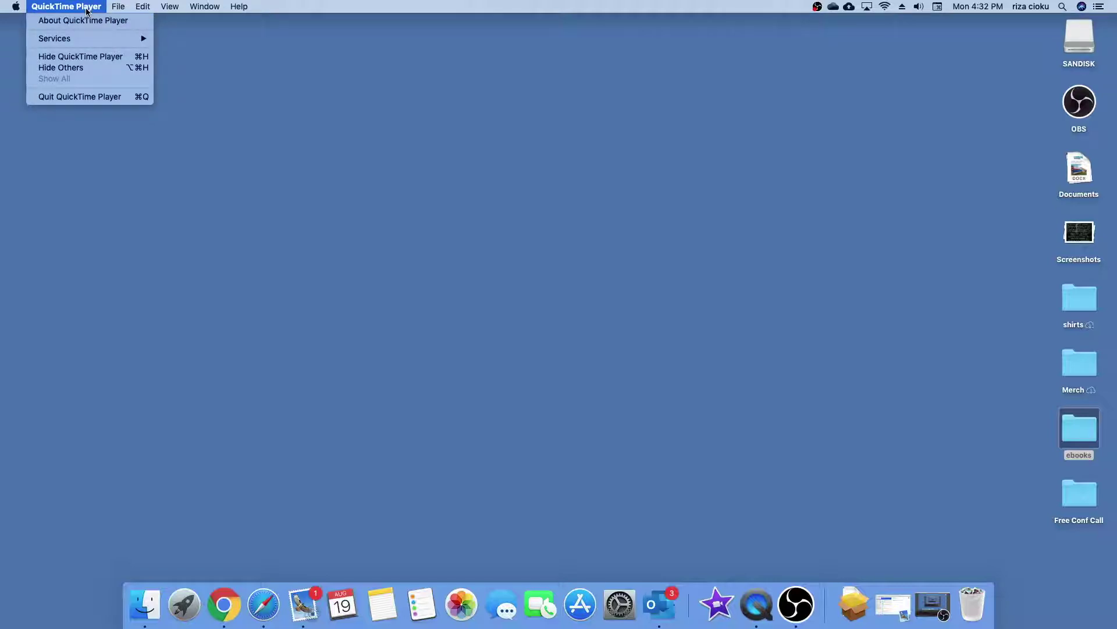
pyautogui.moveTo(125, 11)
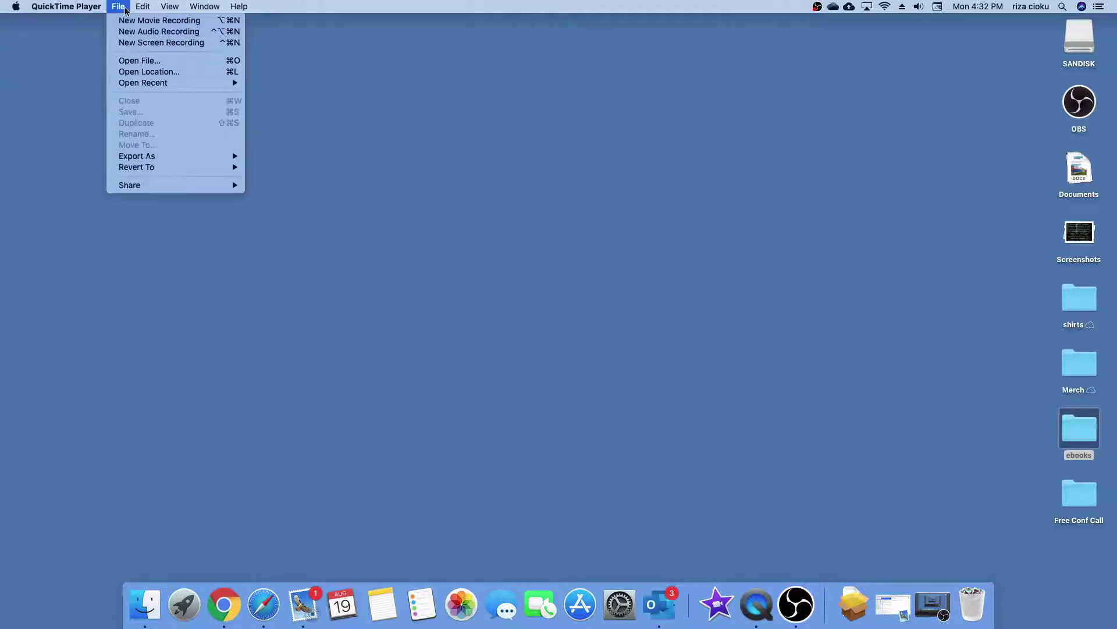
pyautogui.click(135, 43)
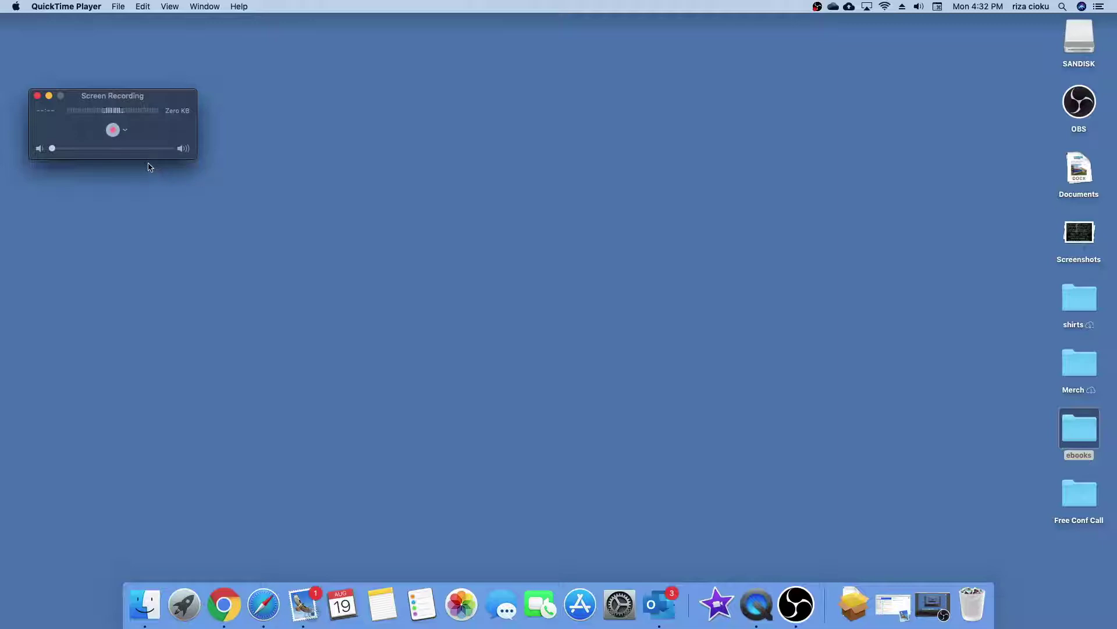
# - Keep the JOUNIVO JV601 microphone and turn off Show Mouse Clicks in Recording
pyautogui.click(126, 131)
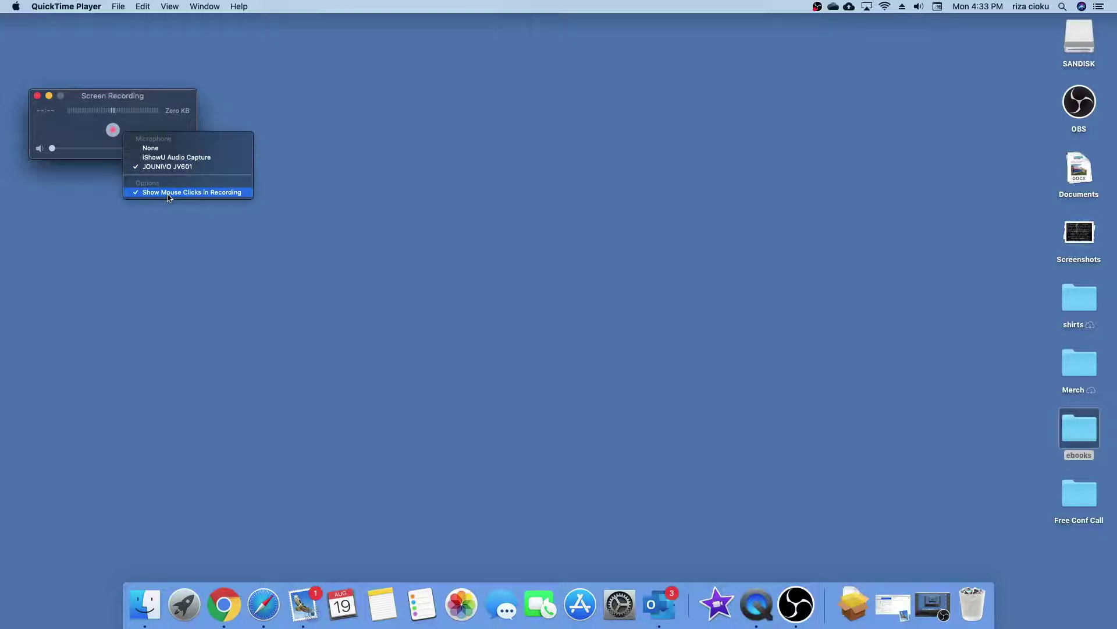
pyautogui.click(136, 194)
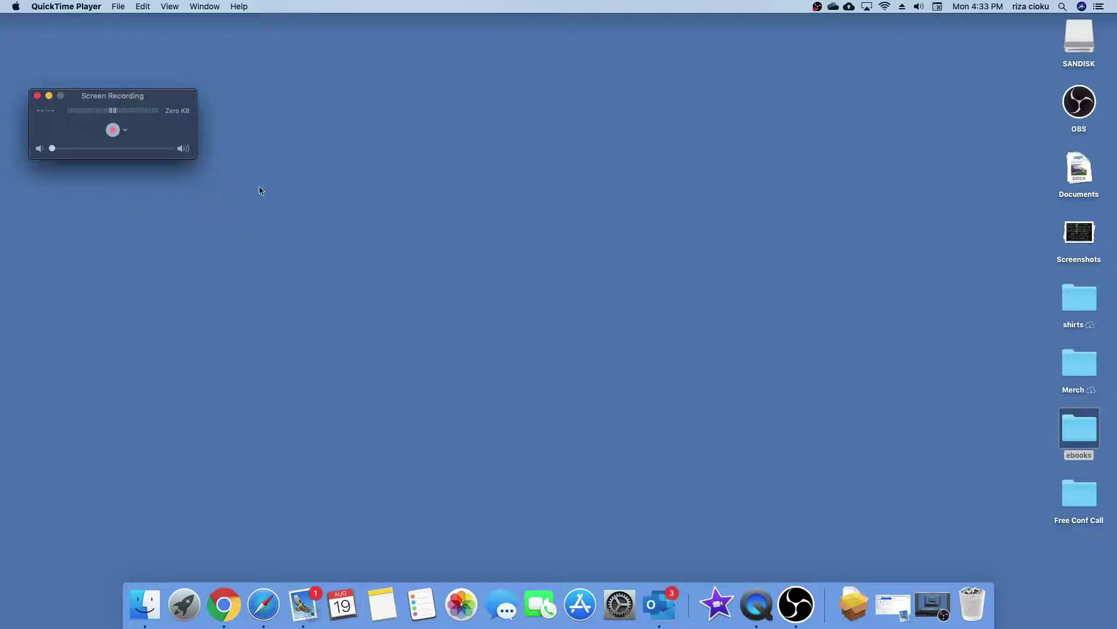
pyautogui.click(125, 134)
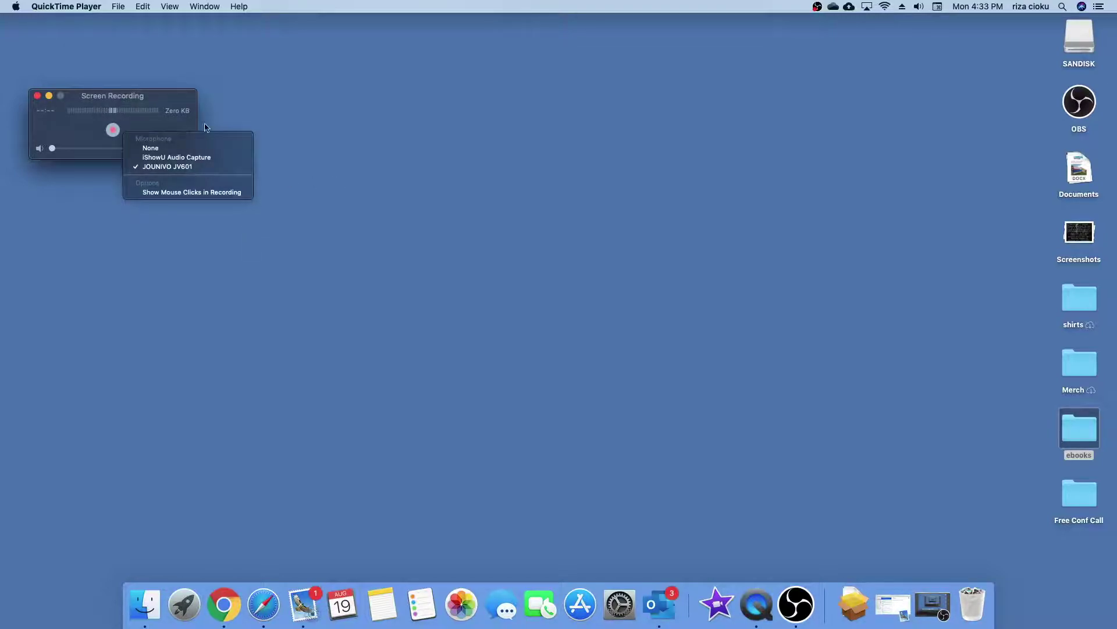
pyautogui.click(259, 127)
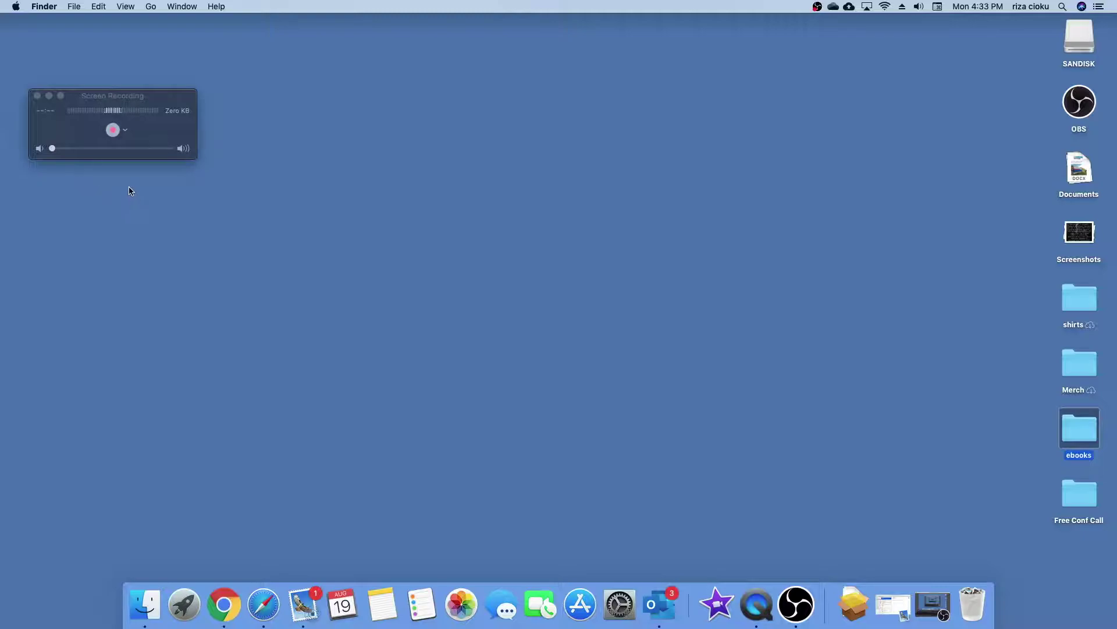
pyautogui.click(114, 135)
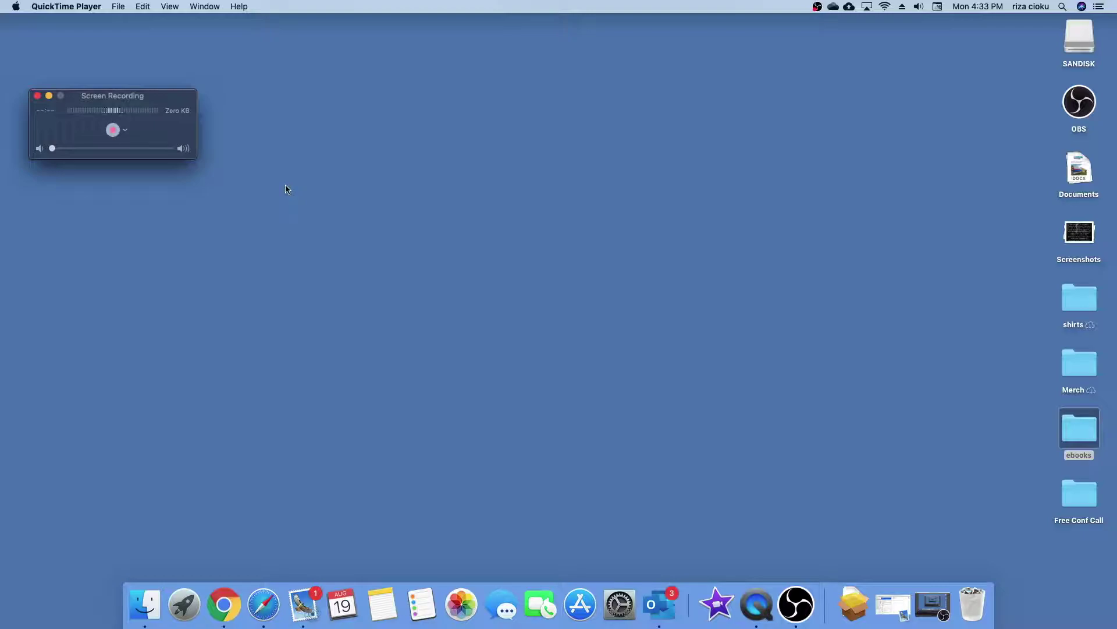
# - Drag out a capture rectangle and stretch it from the top-left to the bottom-right screen corner
pyautogui.click(113, 130)
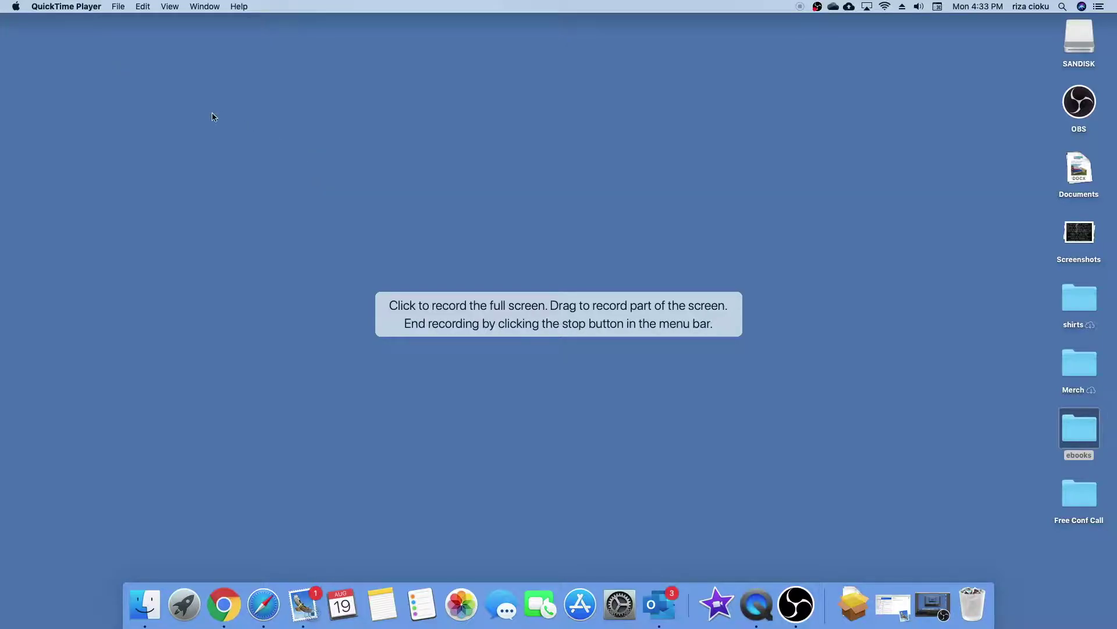
pyautogui.moveTo(213, 114); pyautogui.dragTo(928, 510)
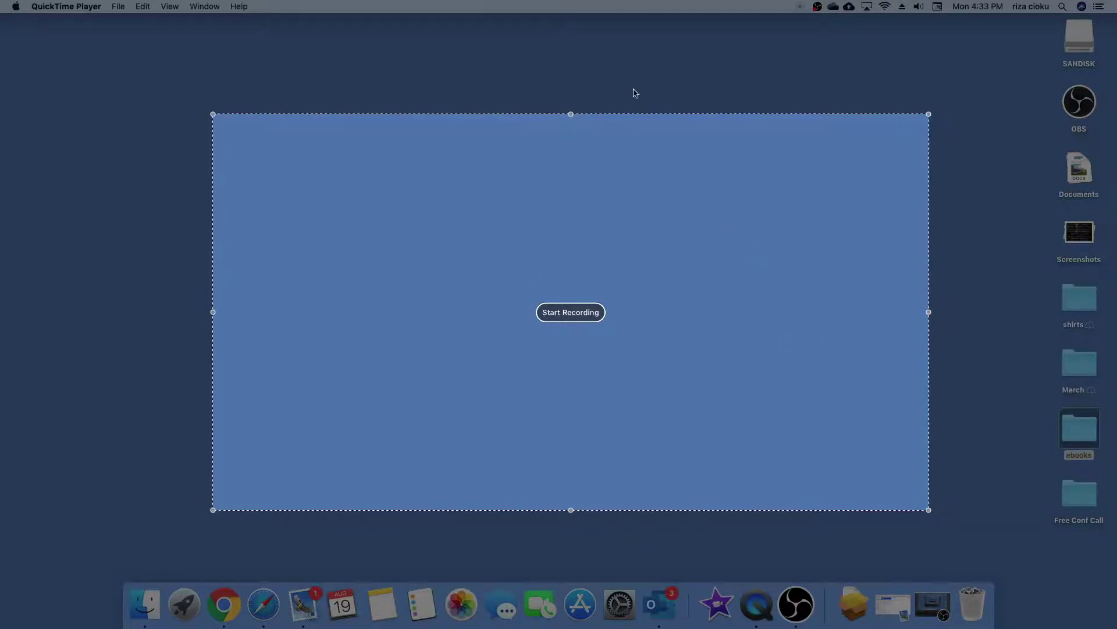
pyautogui.moveTo(652, 115); pyautogui.dragTo(620, 107)
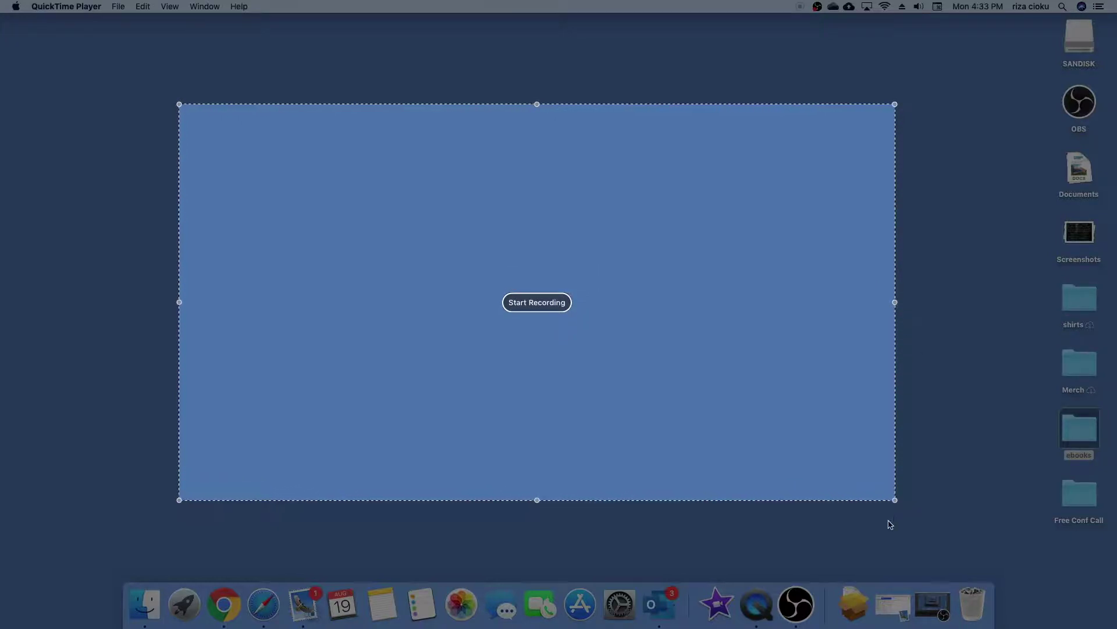
pyautogui.moveTo(896, 500); pyautogui.dragTo(1116, 628)
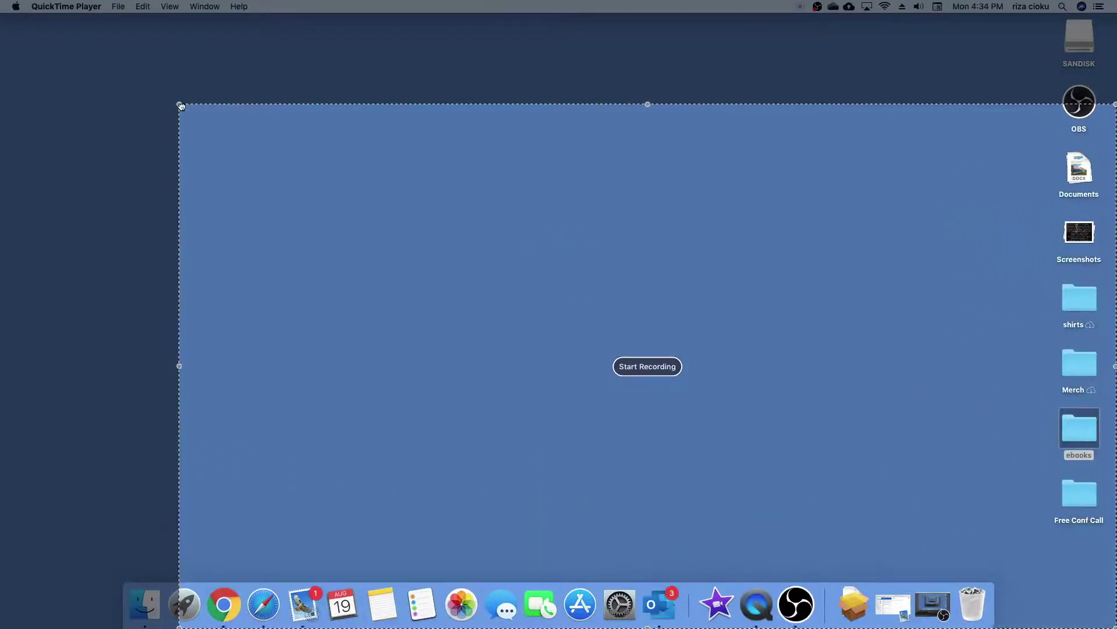
pyautogui.moveTo(181, 106); pyautogui.dragTo(2, 15)
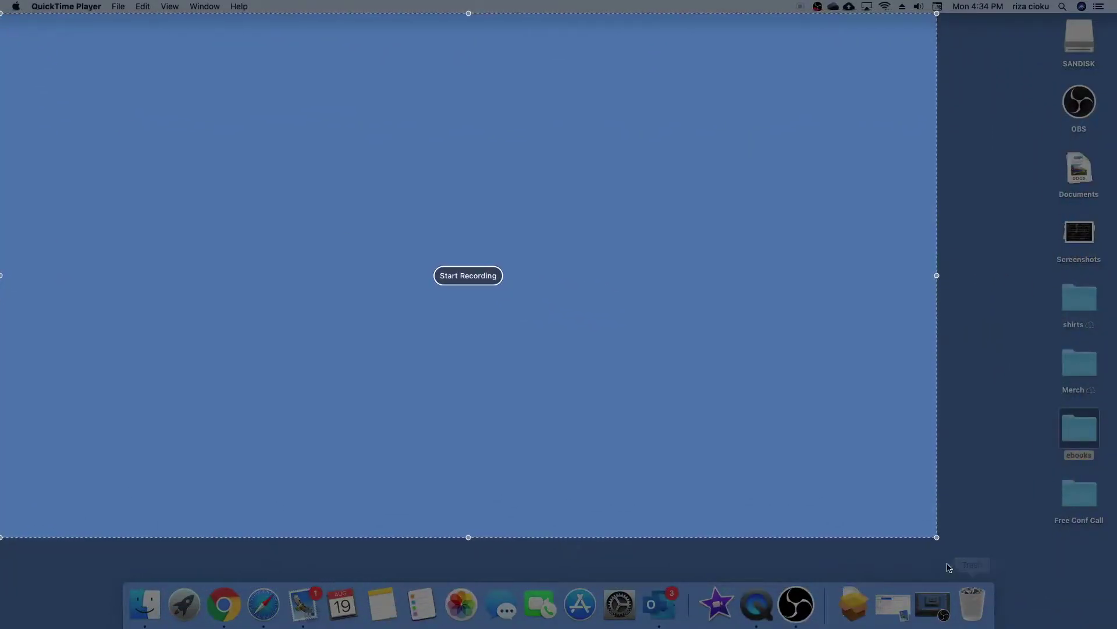
pyautogui.moveTo(937, 537); pyautogui.dragTo(1116, 627)
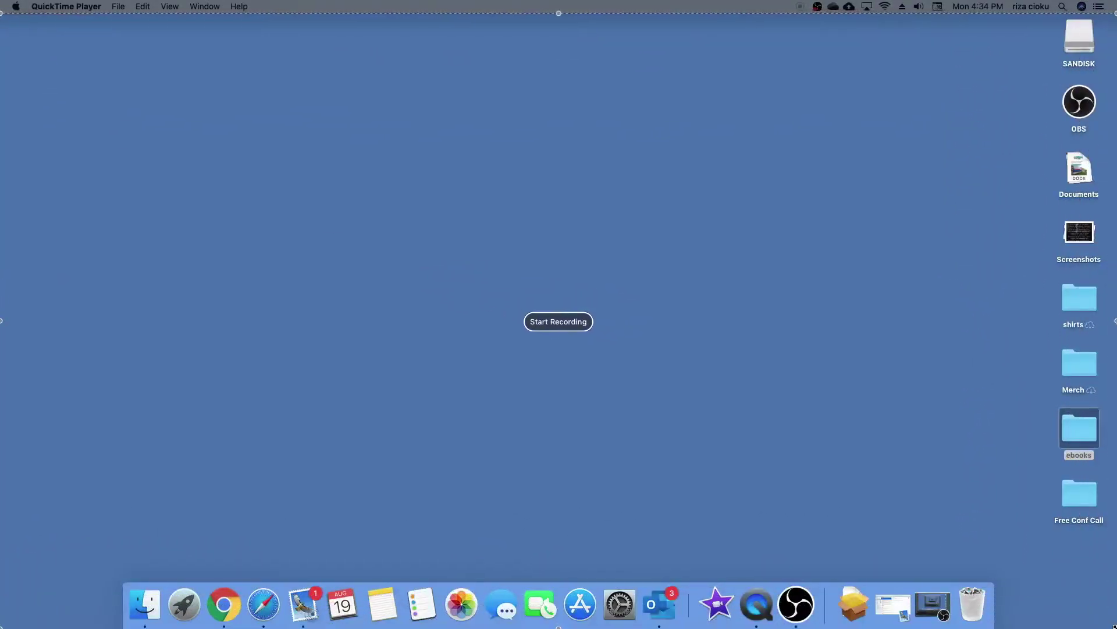
# - Start recording the selected full-screen area
pyautogui.click(570, 325)
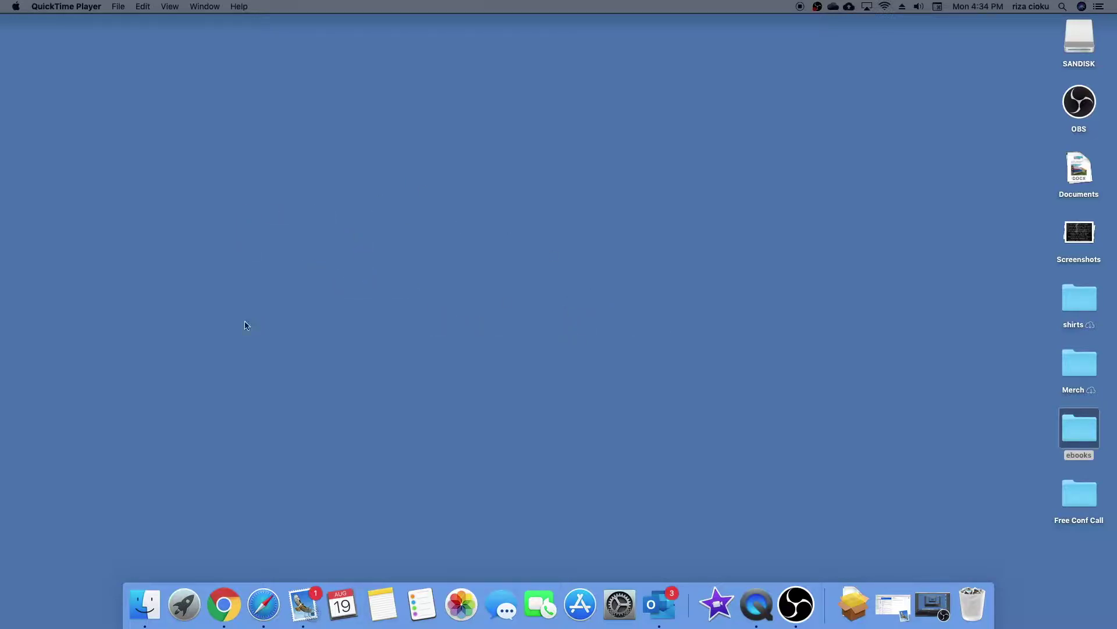
# - Stop recording, play the Untitled clip briefly, pause at 00:05, and dismiss the File menu
pyautogui.click(800, 9)
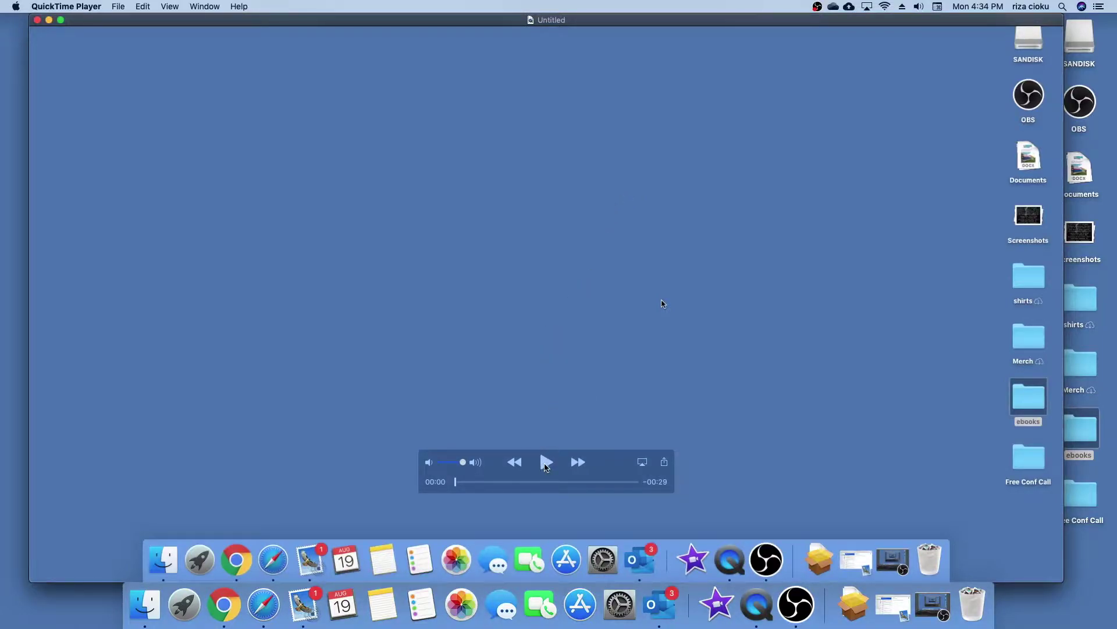
pyautogui.click(546, 463)
pyautogui.click(546, 463)
pyautogui.click(119, 7)
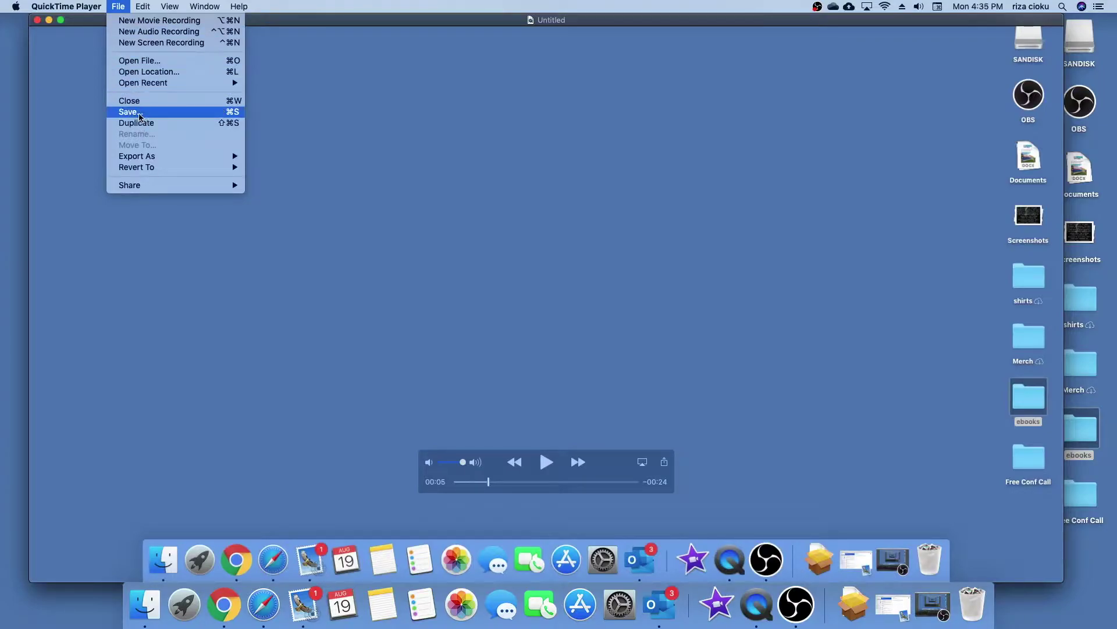
pyautogui.click(63, 102)
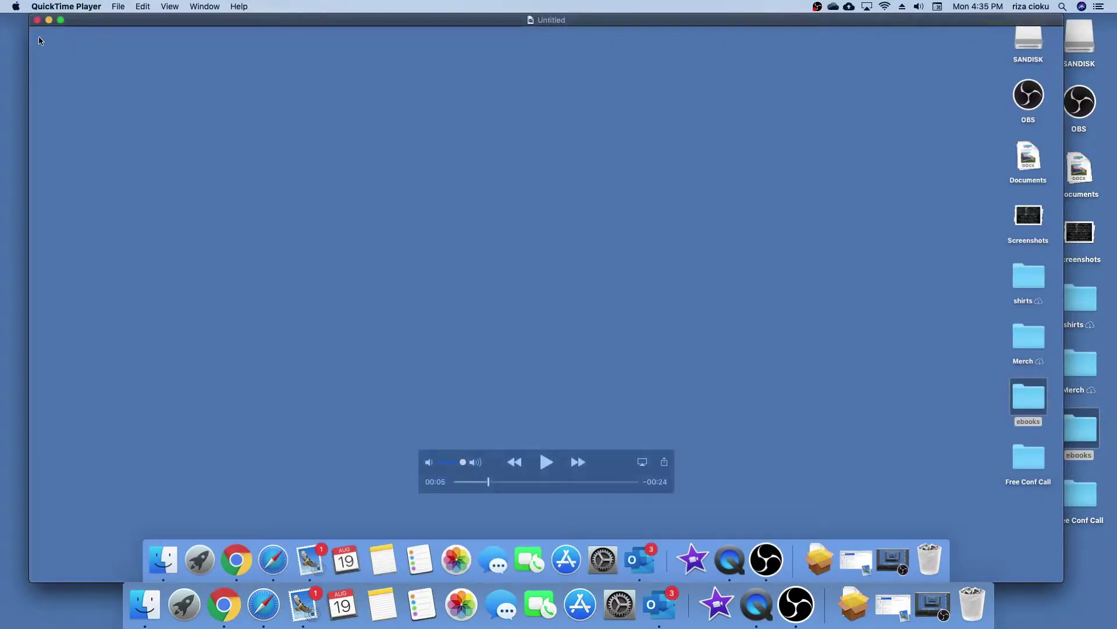
# - Close the Untitled clip, saving it as 'Quicktime' on the SANDISK drive
pyautogui.click(38, 20)
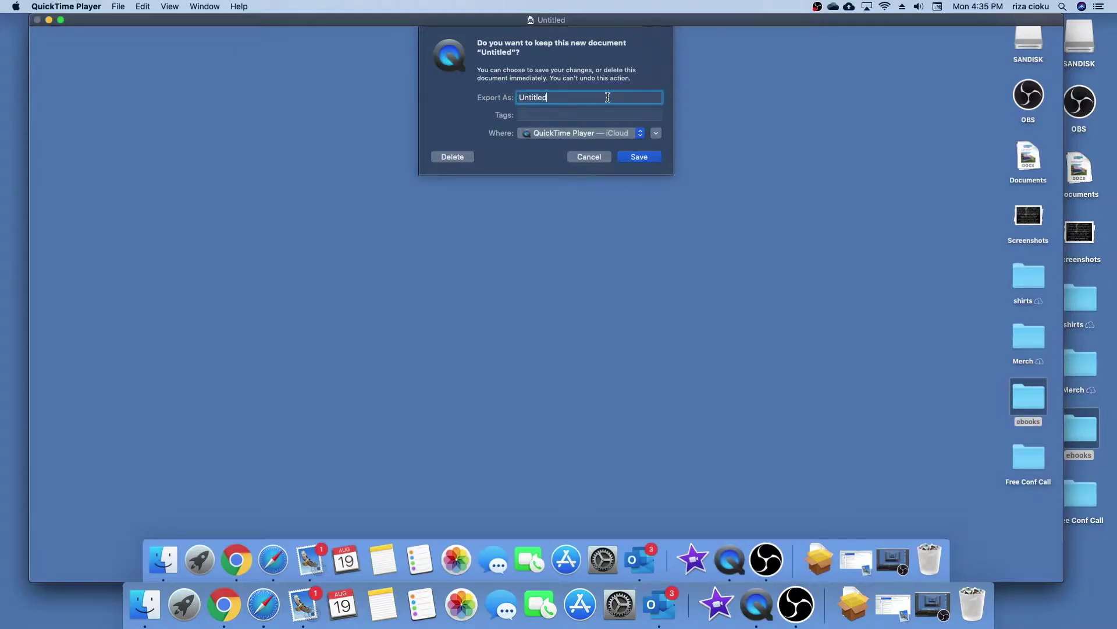
pyautogui.press('BackSpace')
pyautogui.press('BackSpace')
pyautogui.write('Quicktime')
pyautogui.click(656, 133)
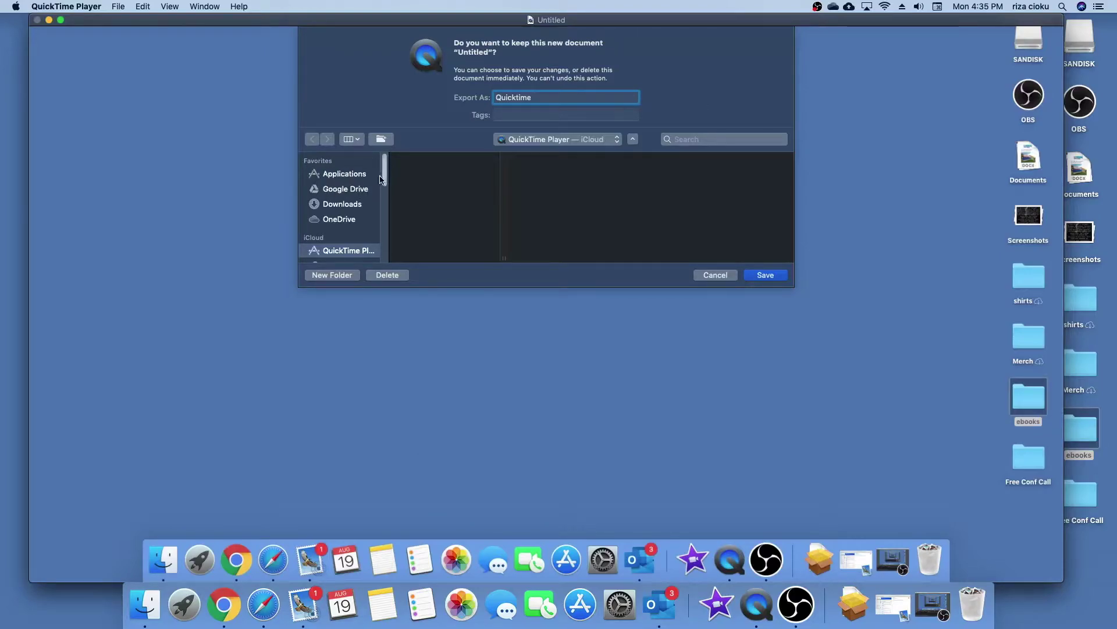
pyautogui.moveTo(384, 174); pyautogui.dragTo(377, 218)
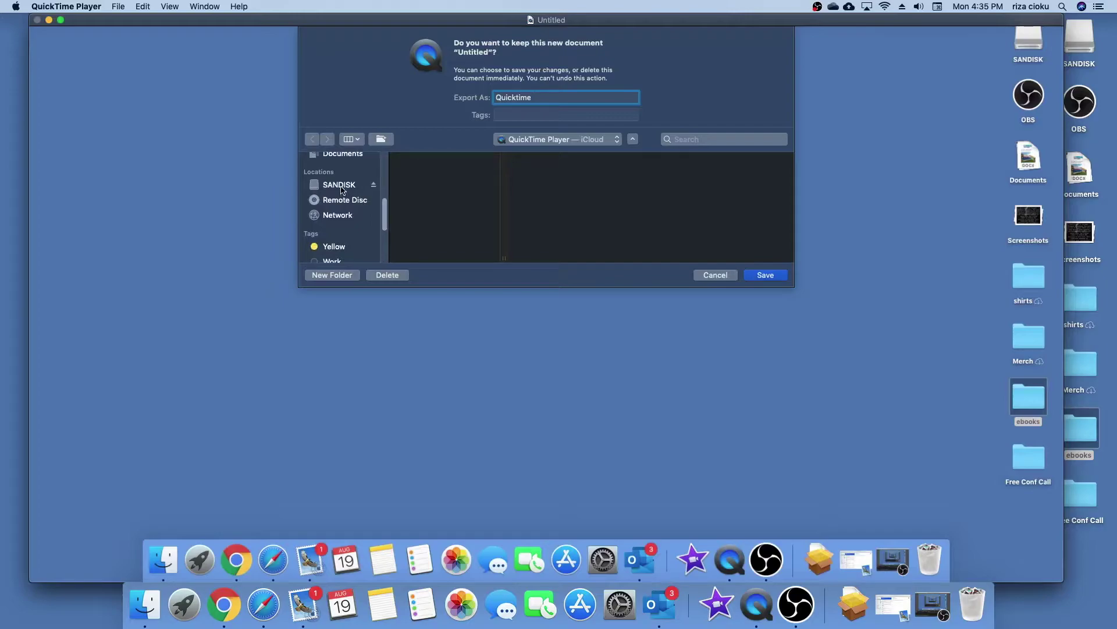
pyautogui.click(341, 185)
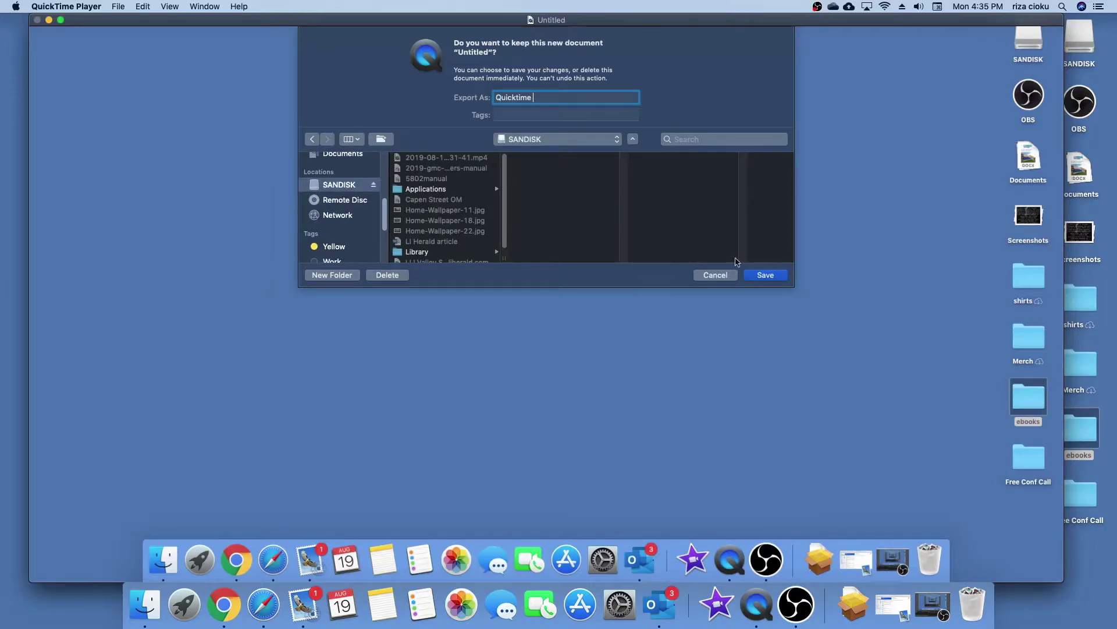
pyautogui.click(774, 277)
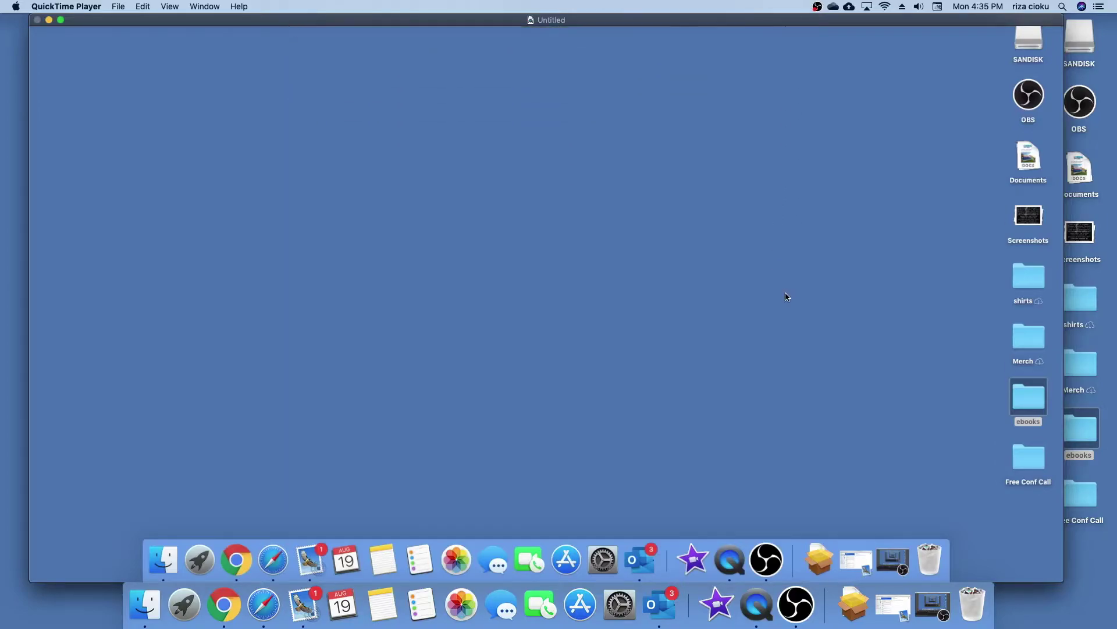
pyautogui.press('super+w')
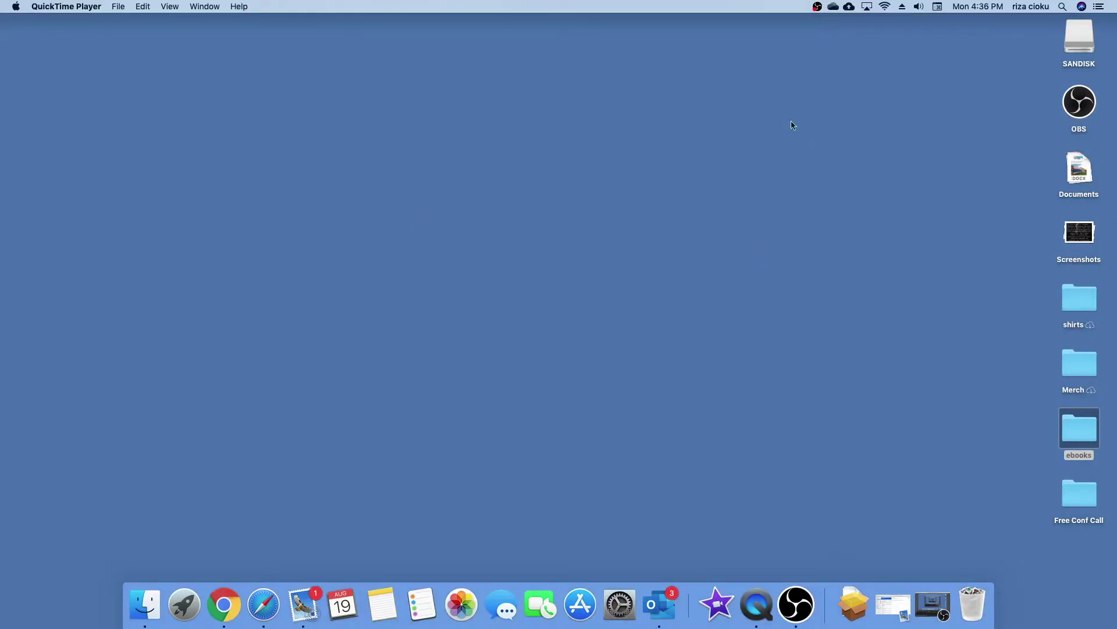
pyautogui.doubleClick(1075, 39)
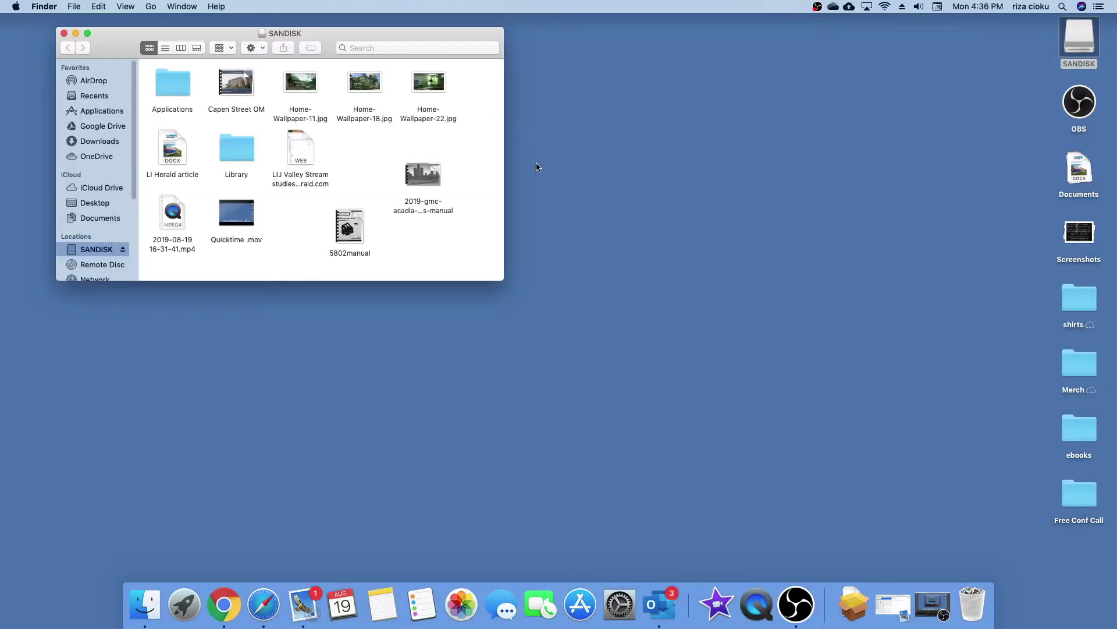
pyautogui.doubleClick(172, 214)
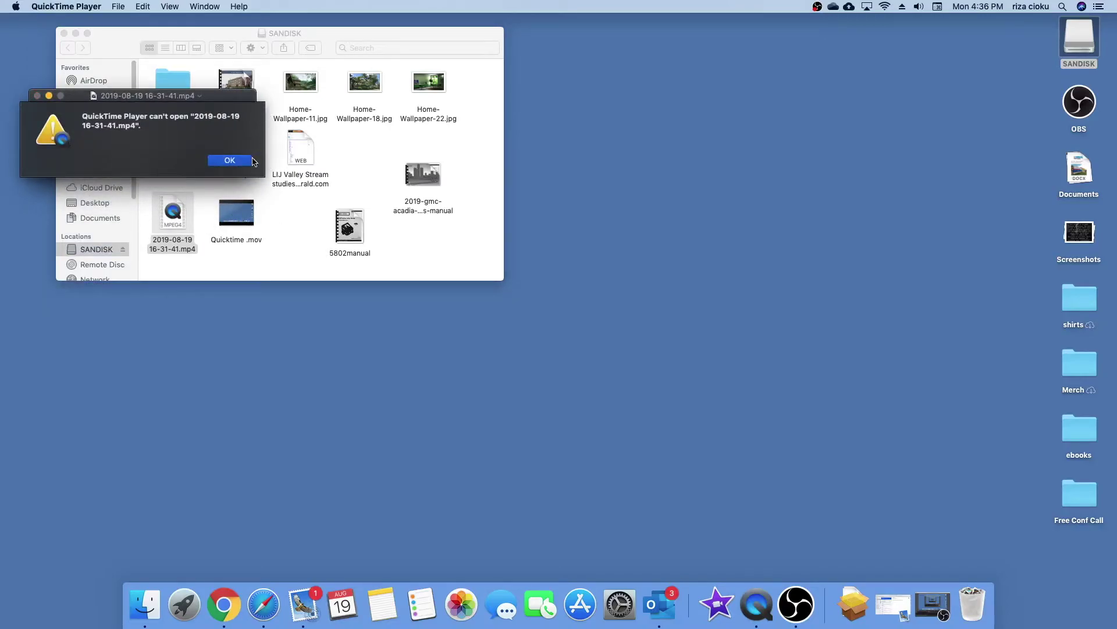
pyautogui.click(245, 162)
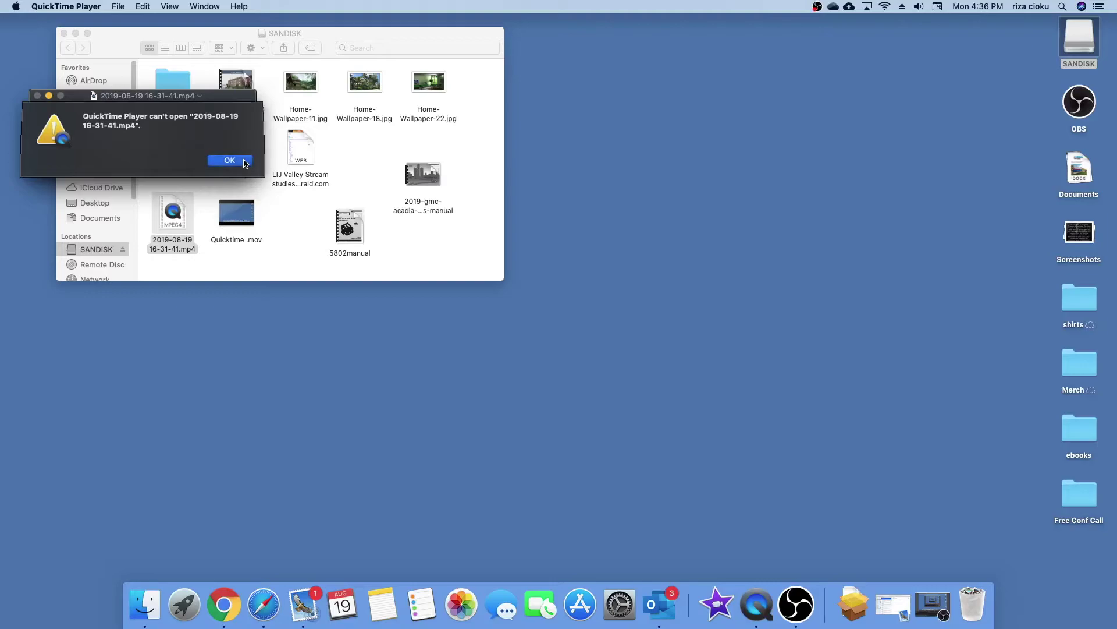
pyautogui.click(176, 215)
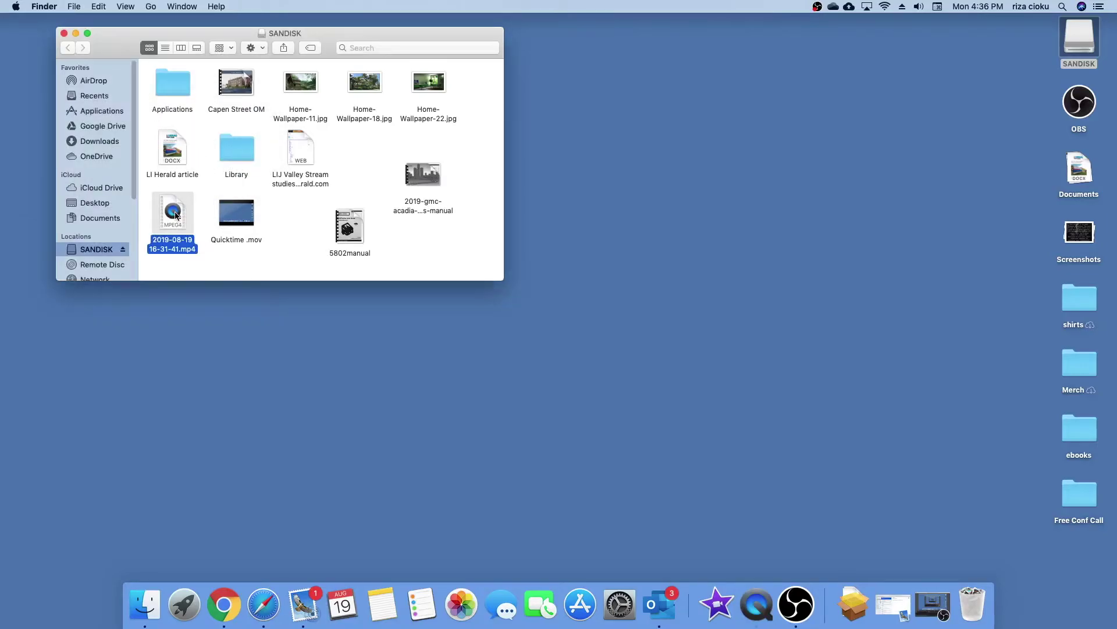
pyautogui.doubleClick(176, 215)
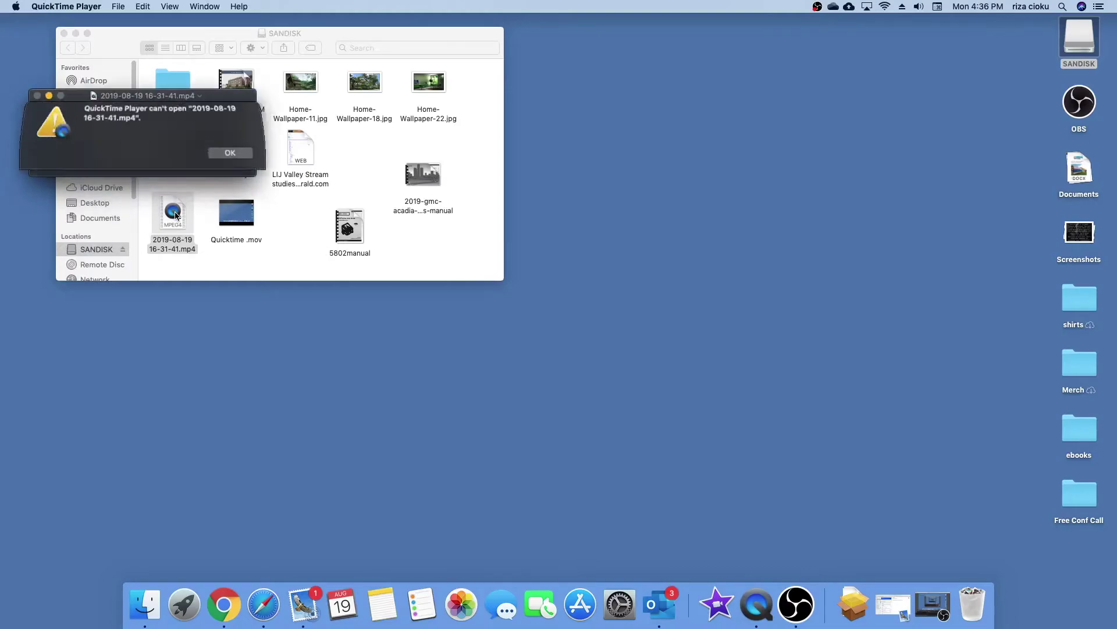
pyautogui.click(228, 156)
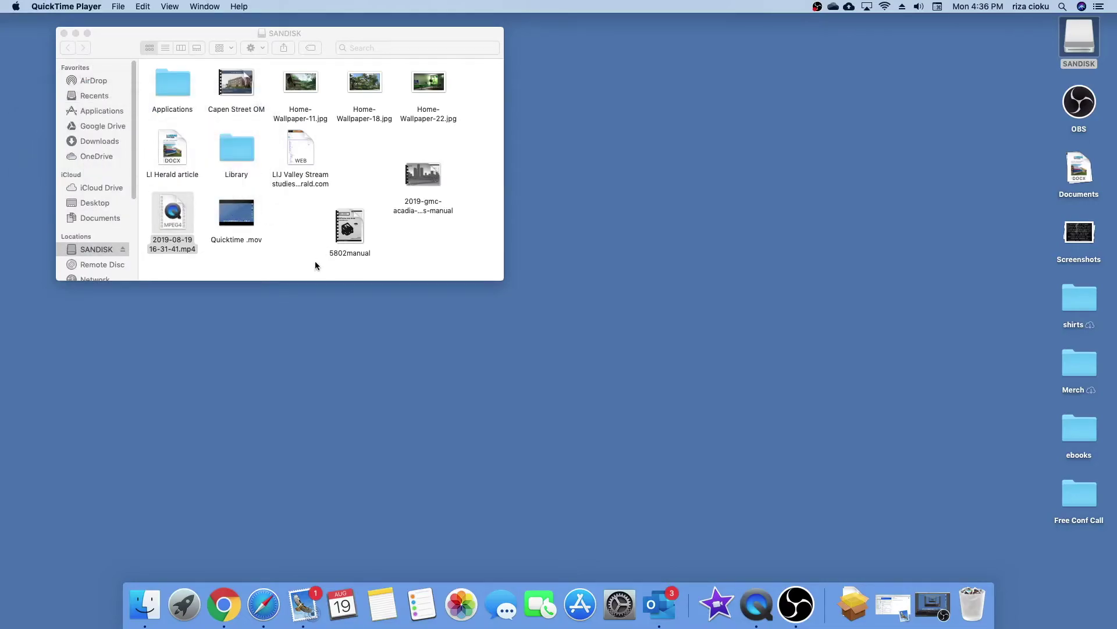
pyautogui.doubleClick(180, 214)
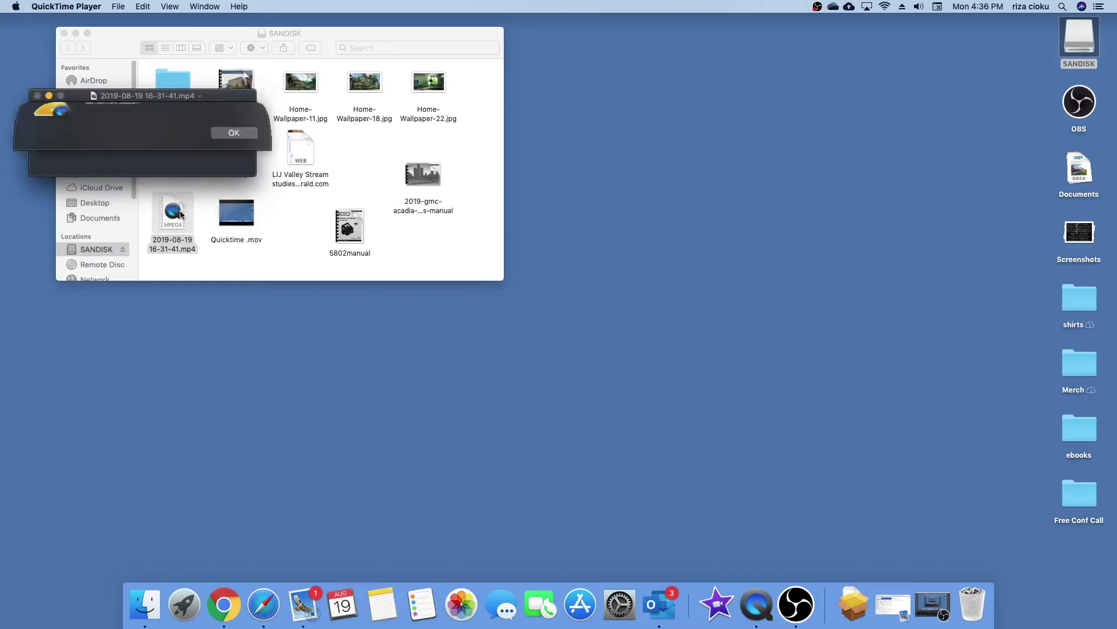
pyautogui.click(218, 160)
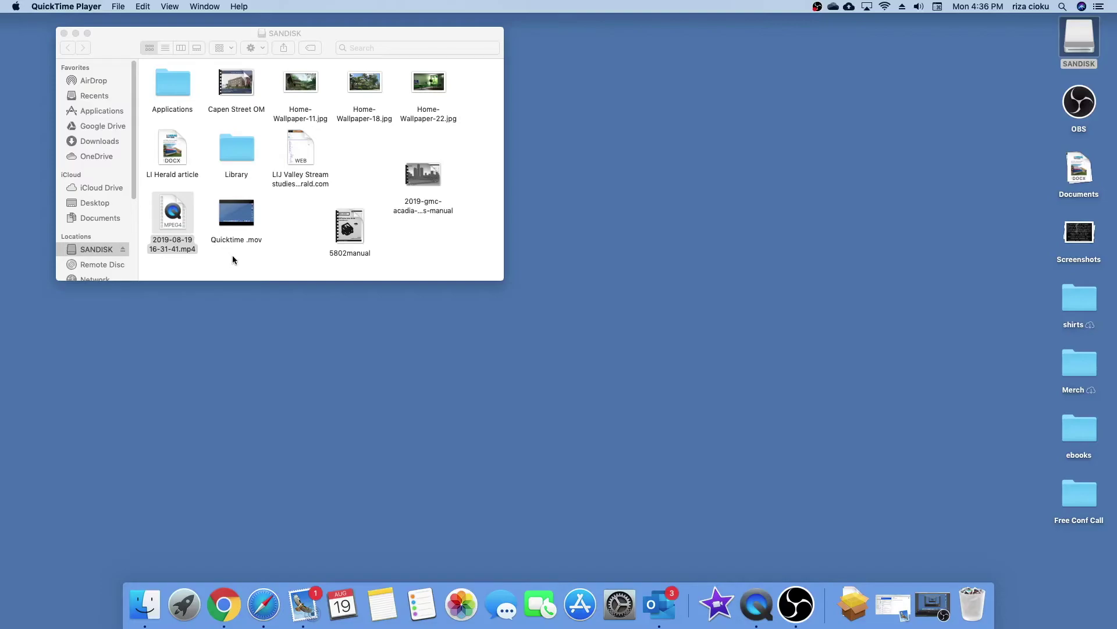
# - Open Quicktime .mov, play it until 00:04, pause, and close the movie
pyautogui.click(238, 215)
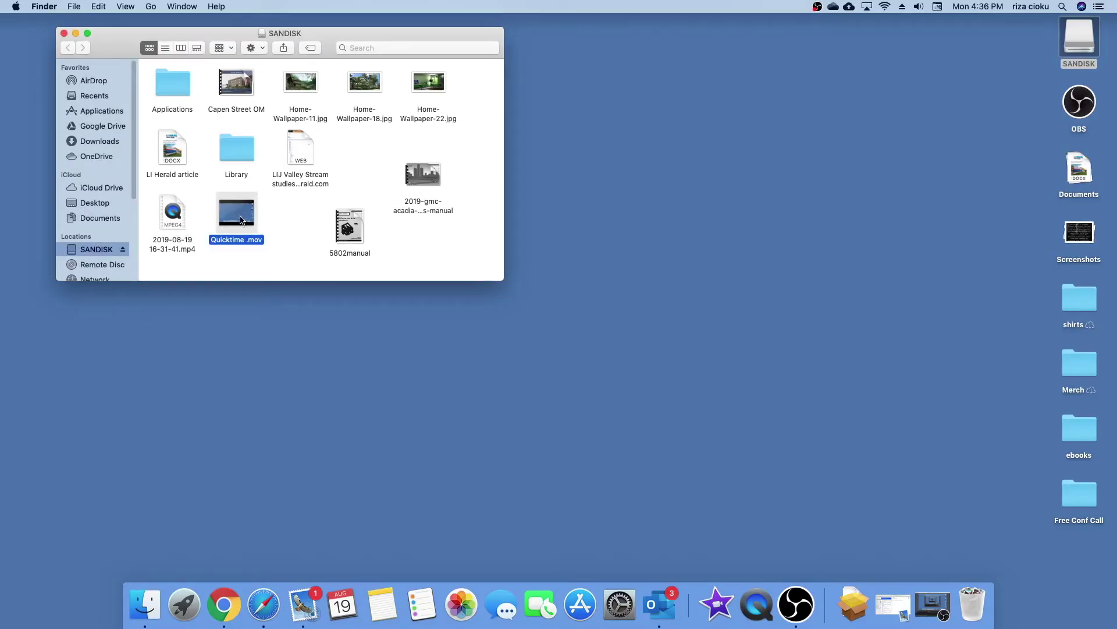
pyautogui.doubleClick(239, 214)
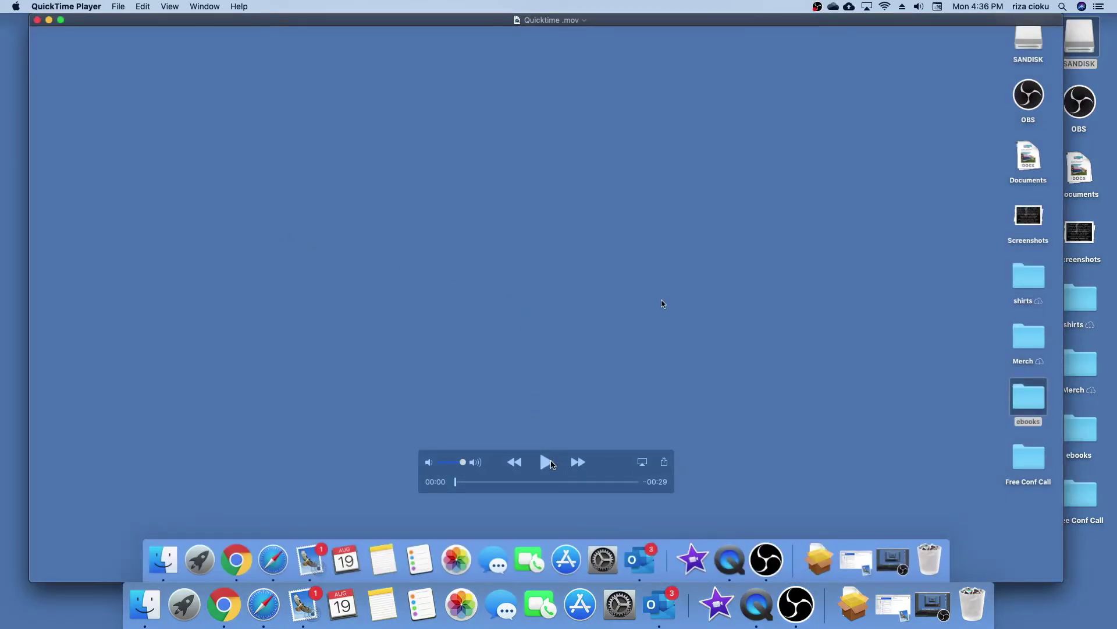
pyautogui.click(547, 463)
pyautogui.click(547, 464)
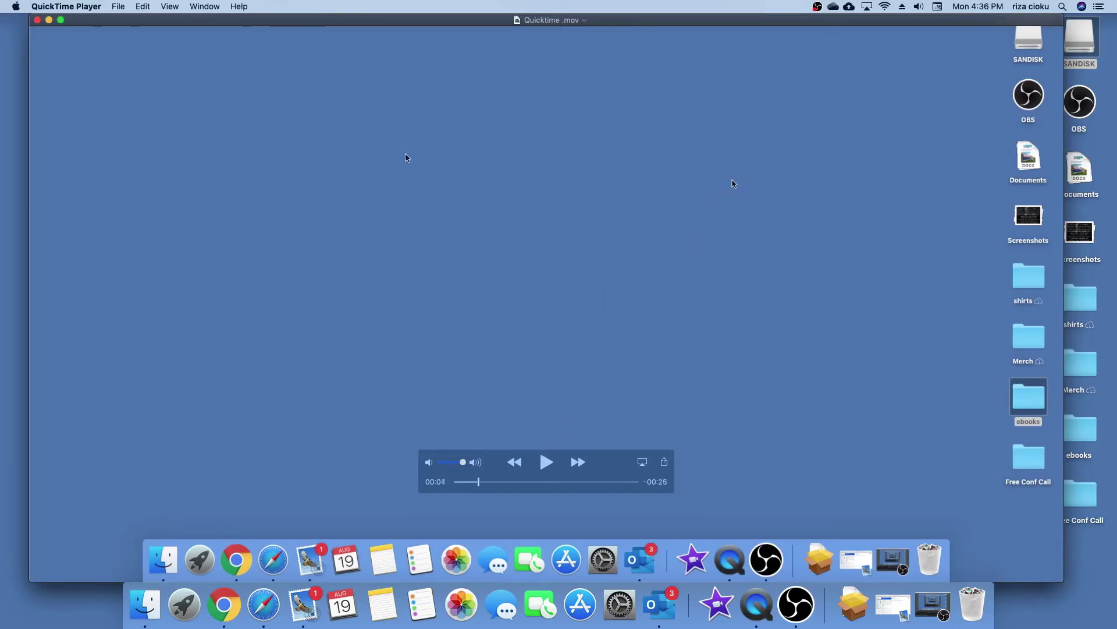
pyautogui.click(37, 20)
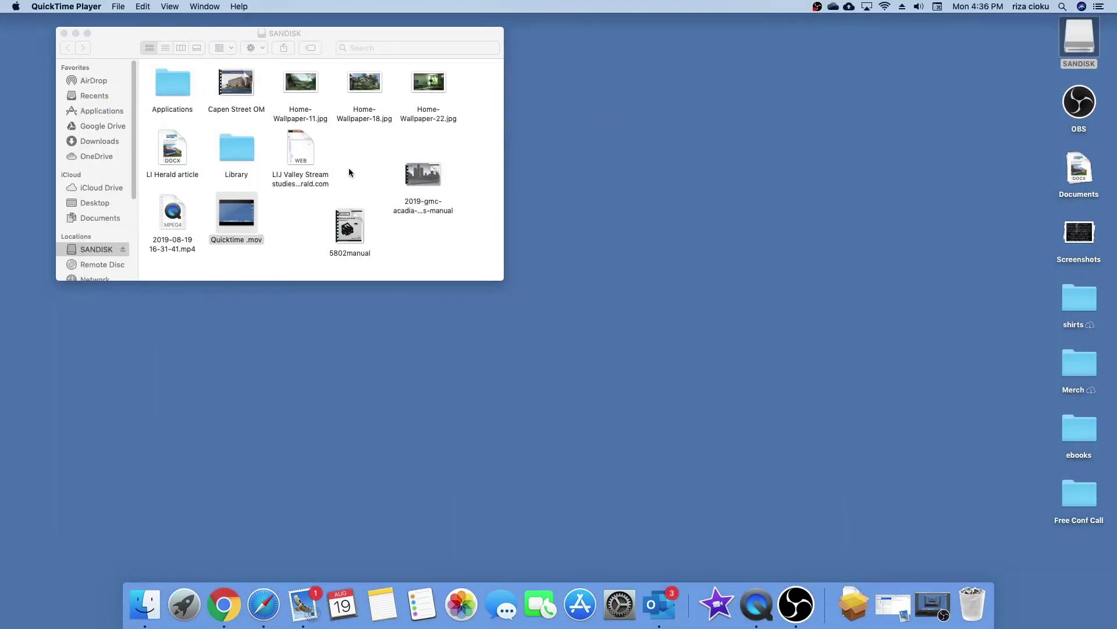
# - Close the SANDISK Finder window
pyautogui.click(64, 33)
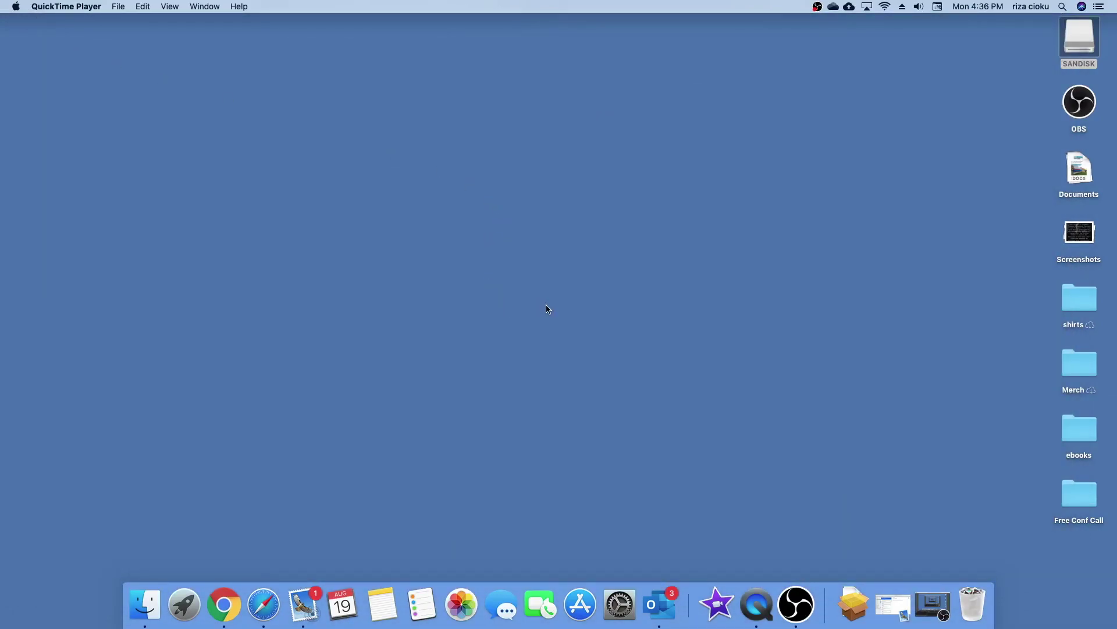